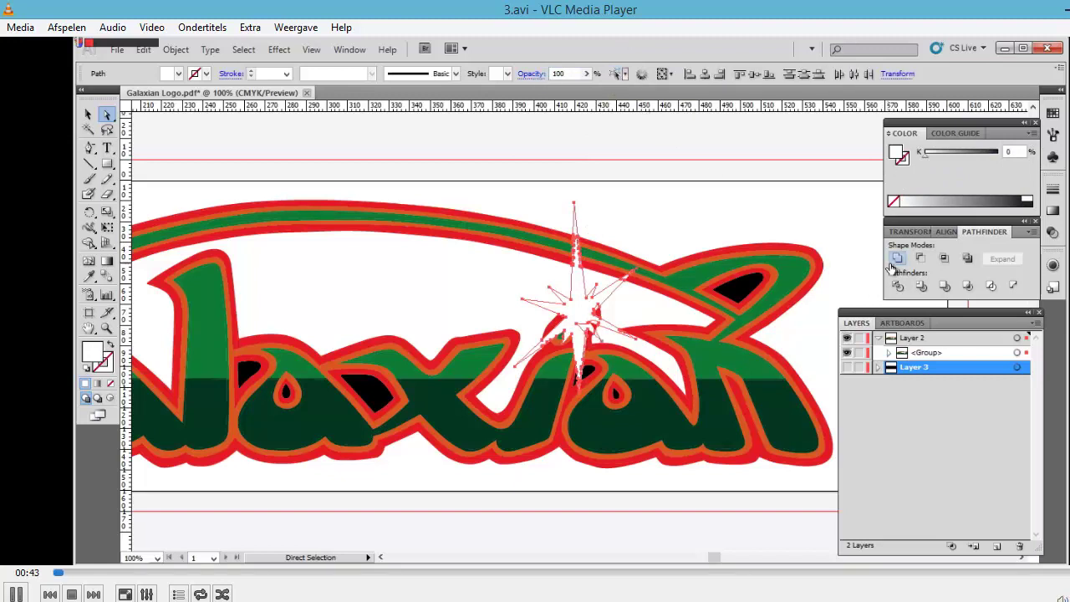
Speed up the playback of 3.avi by several levels, through 2.00x and higher
{"action": "key", "text": "plus"}
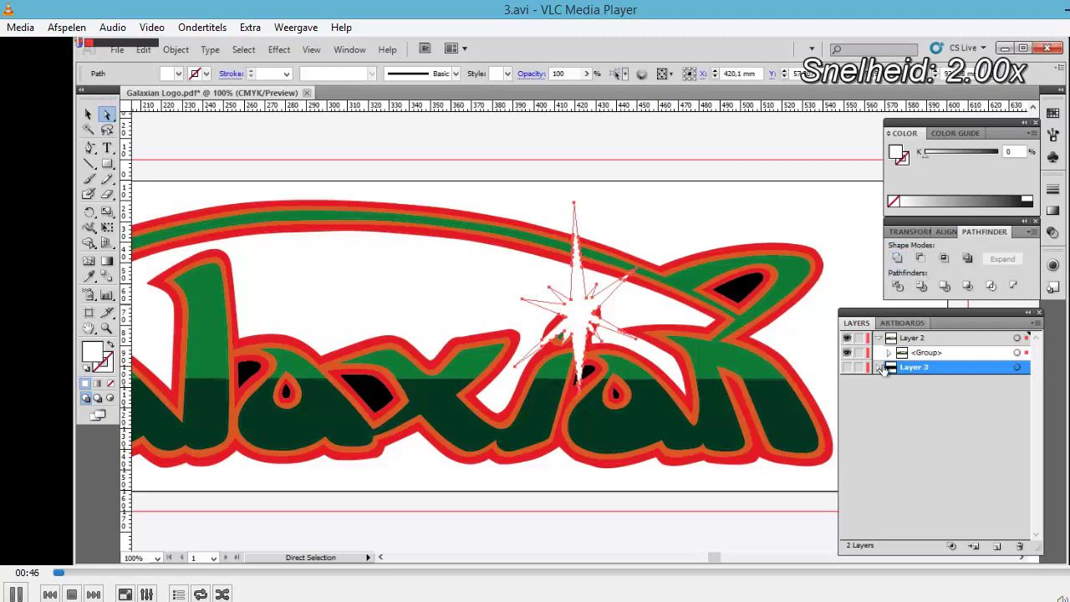
{"action": "key", "text": "plus"}
{"action": "key", "text": "plus"}
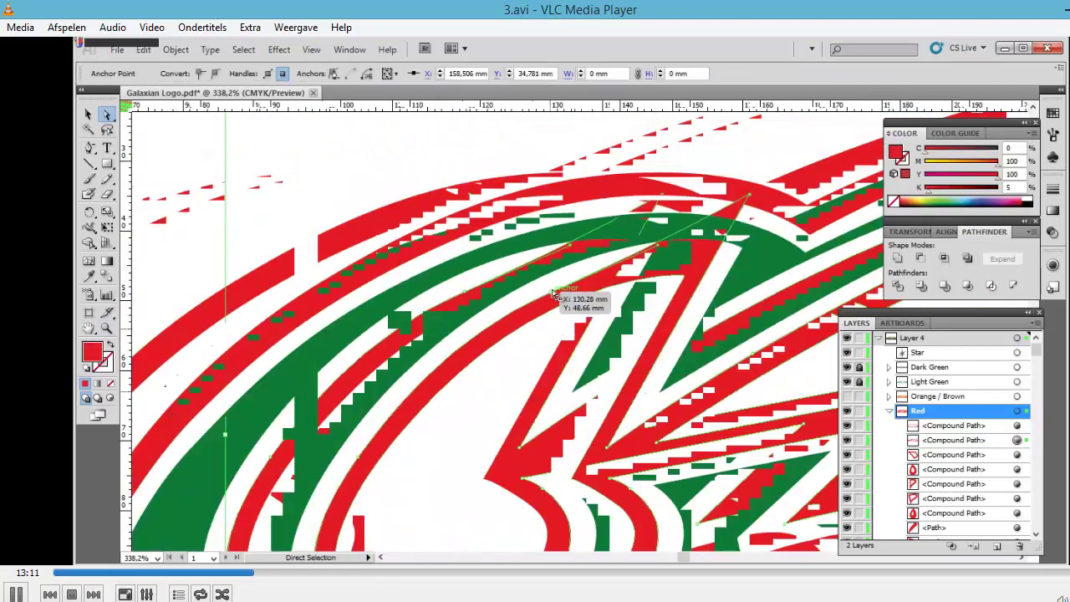
Slow the video playback down and settle it at 4.00x
{"action": "key", "text": "minus"}
{"action": "key", "text": "minus"}
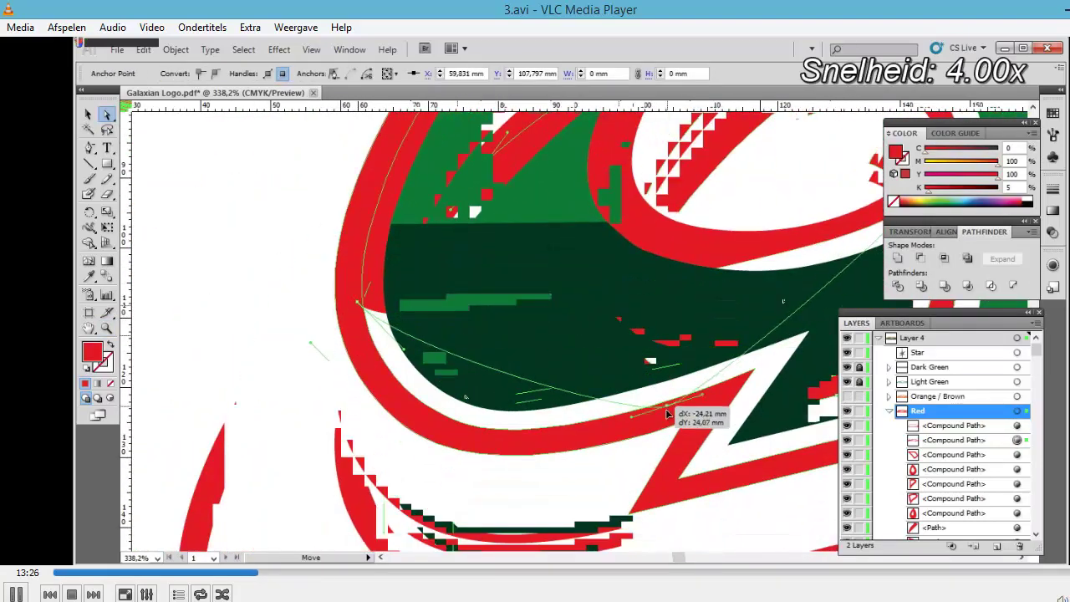
{"action": "key", "text": "plus"}
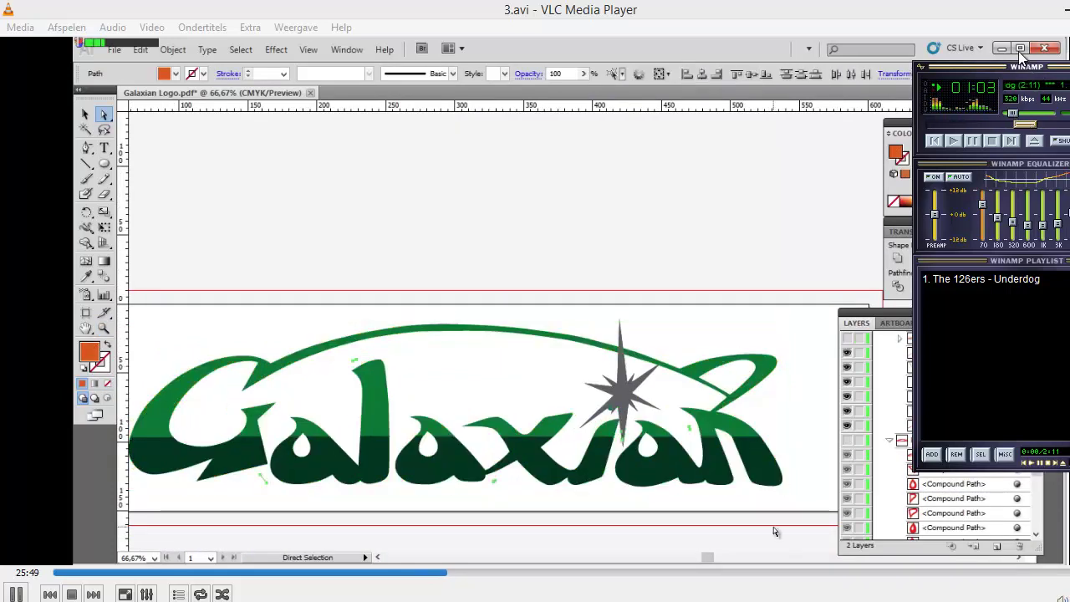
Switch between the Winamp windows and VLC Media Player, bringing the playing video back to the front
{"action": "left_click", "coordinate": [1004, 13]}
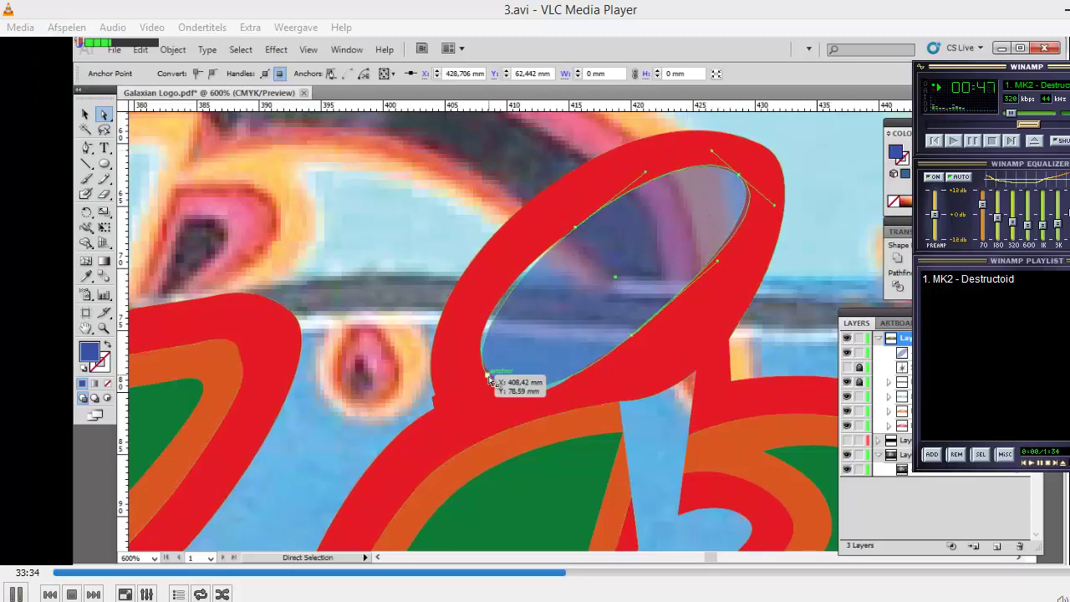
{"action": "left_click", "coordinate": [1002, 13]}
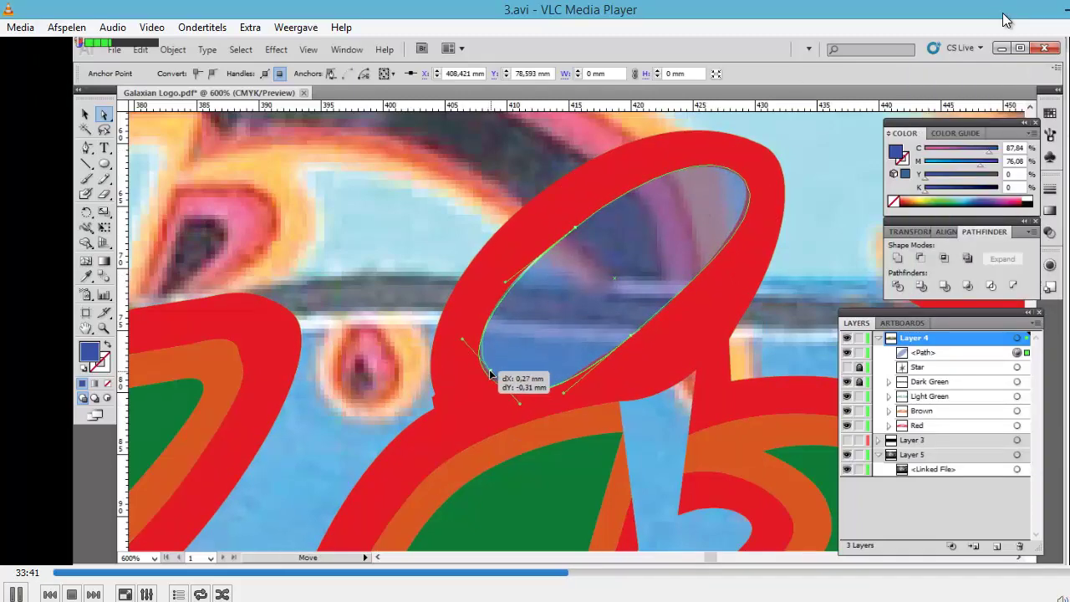
{"action": "key", "text": "]"}
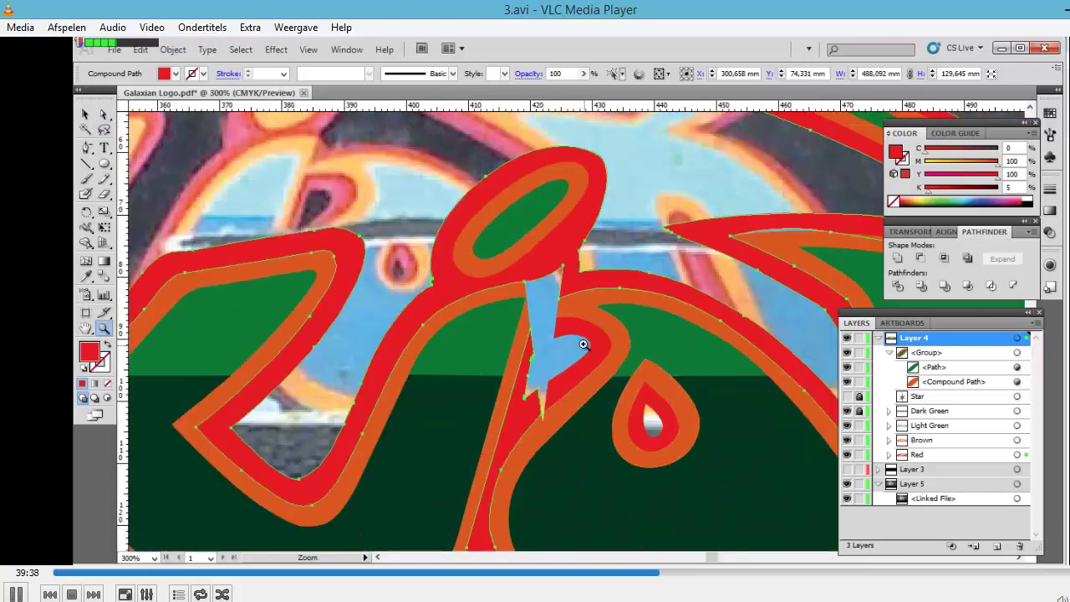
{"action": "key", "text": "alt+Tab"}
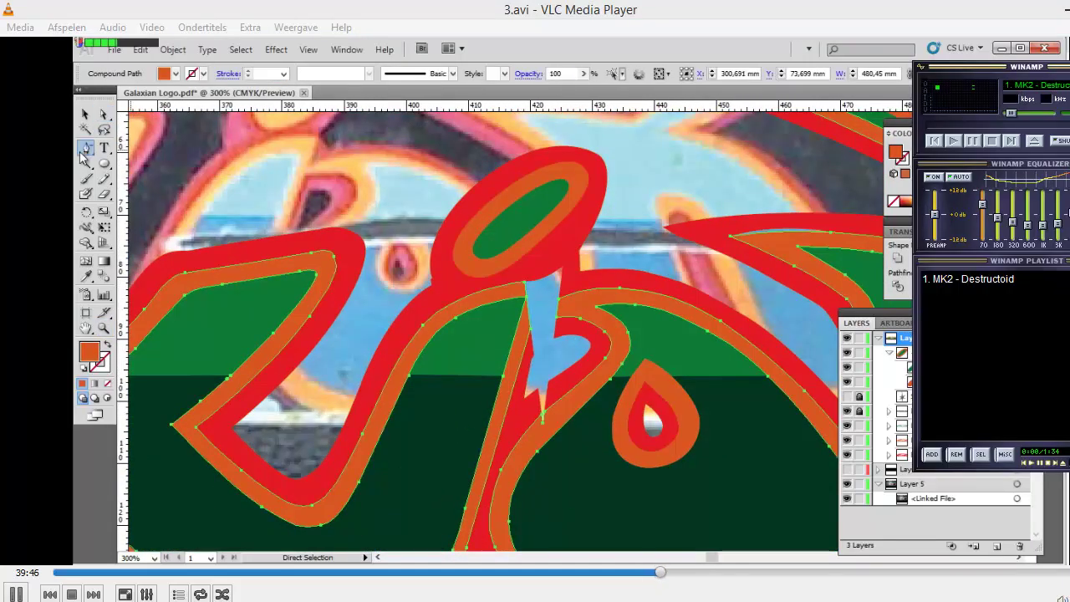
{"action": "key", "text": "alt+Tab"}
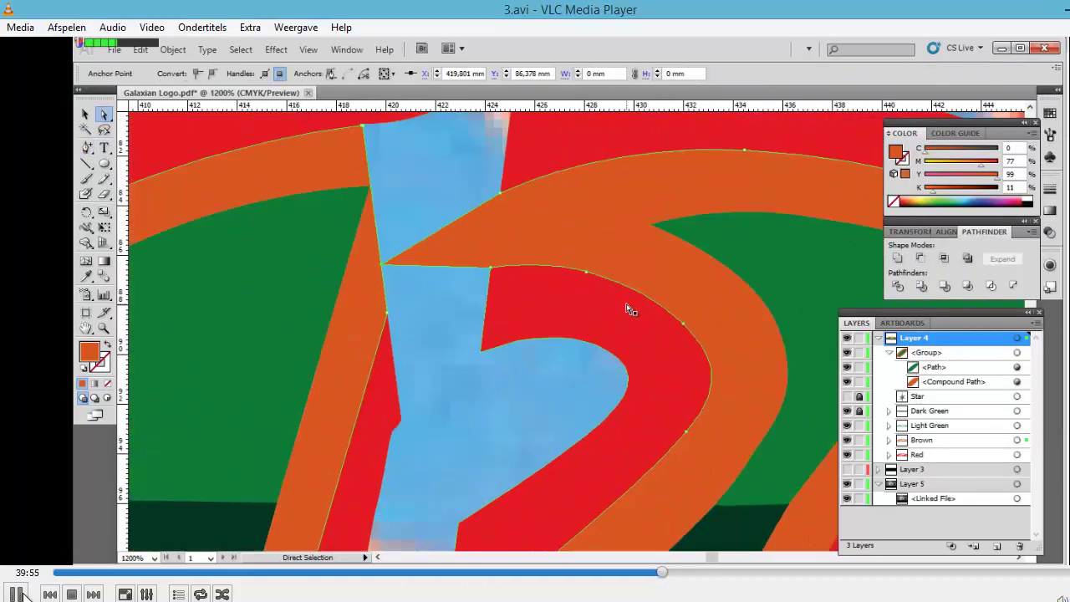
Pause 3.avi and switch to the YouTube Audio Library in the browser
{"action": "left_click", "coordinate": [16, 594]}
{"action": "key", "text": "alt+Tab"}
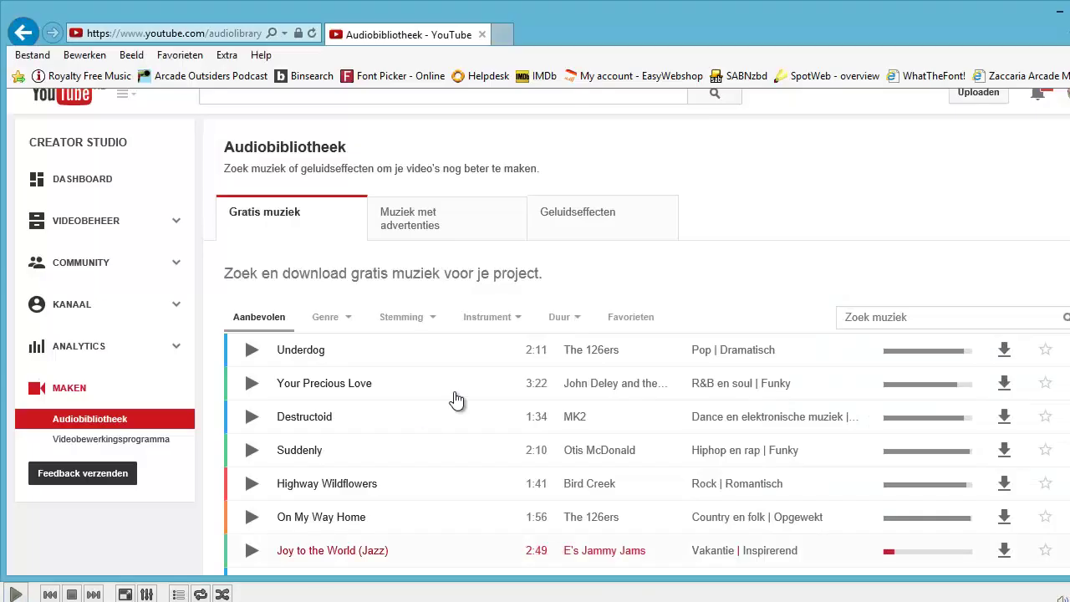
Download the track Aurora Borealis by Bird Creek from the recommended free music list
{"action": "left_click", "coordinate": [456, 404]}
{"action": "left_click", "coordinate": [539, 359]}
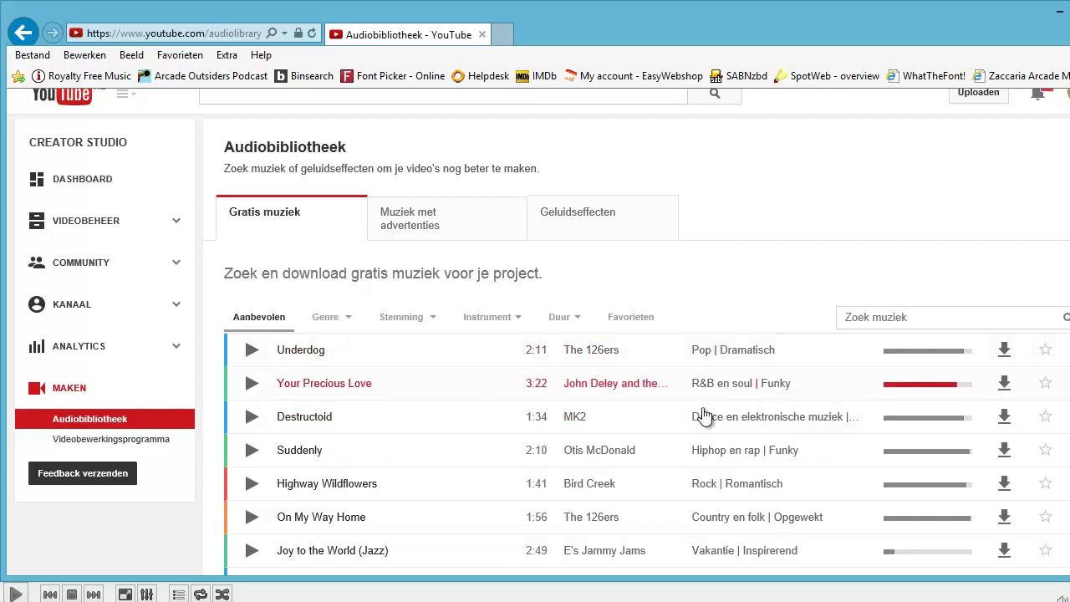
{"action": "scroll", "coordinate": [437, 516], "scroll_direction": "down", "scroll_amount": 5}
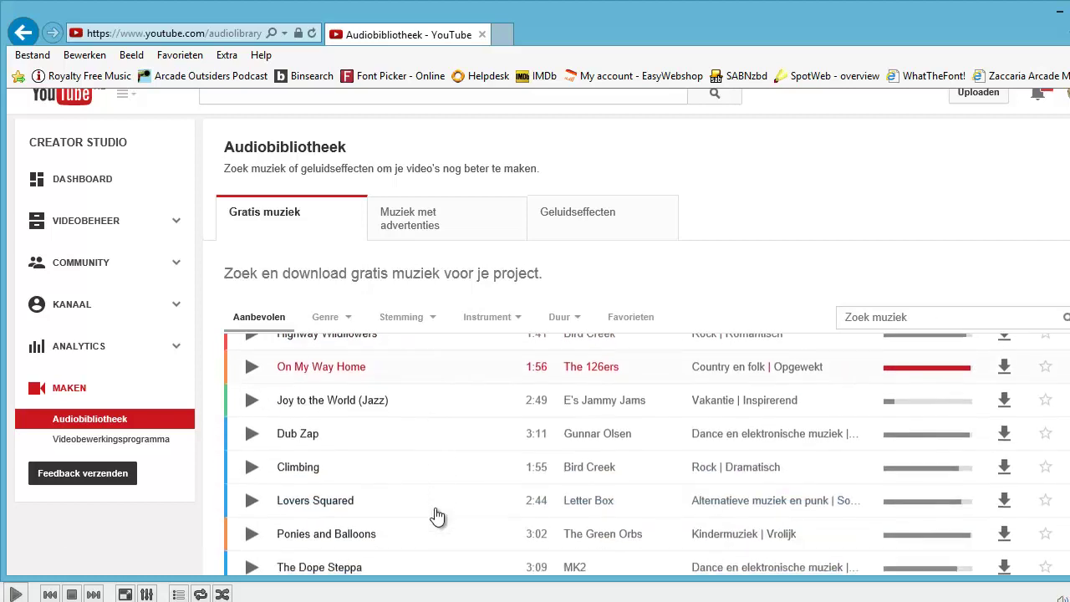
{"action": "scroll", "coordinate": [437, 515], "scroll_direction": "down", "scroll_amount": 3}
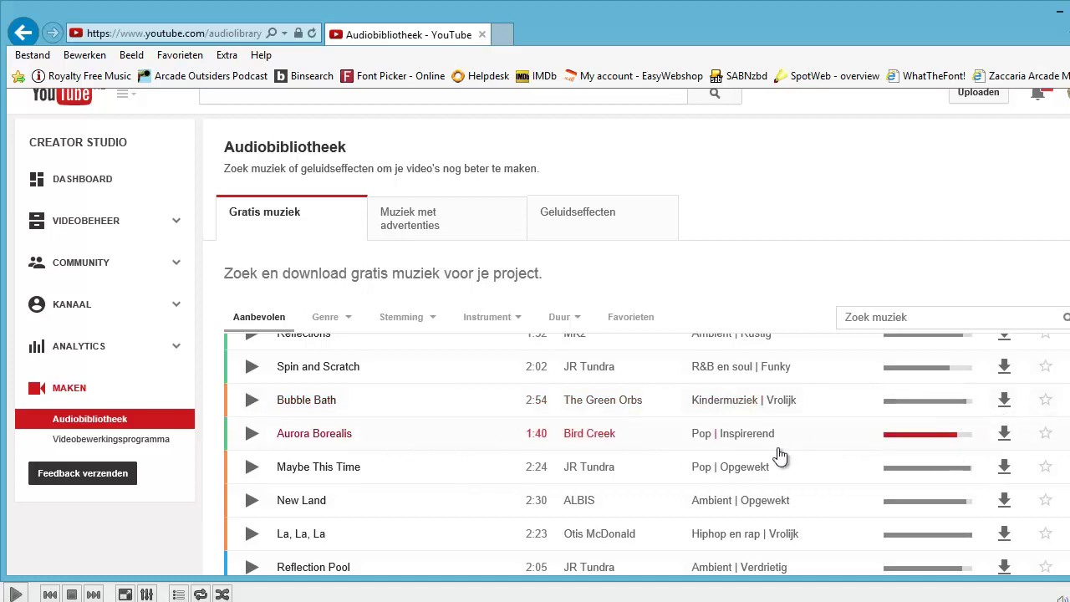
{"action": "left_click", "coordinate": [1006, 434]}
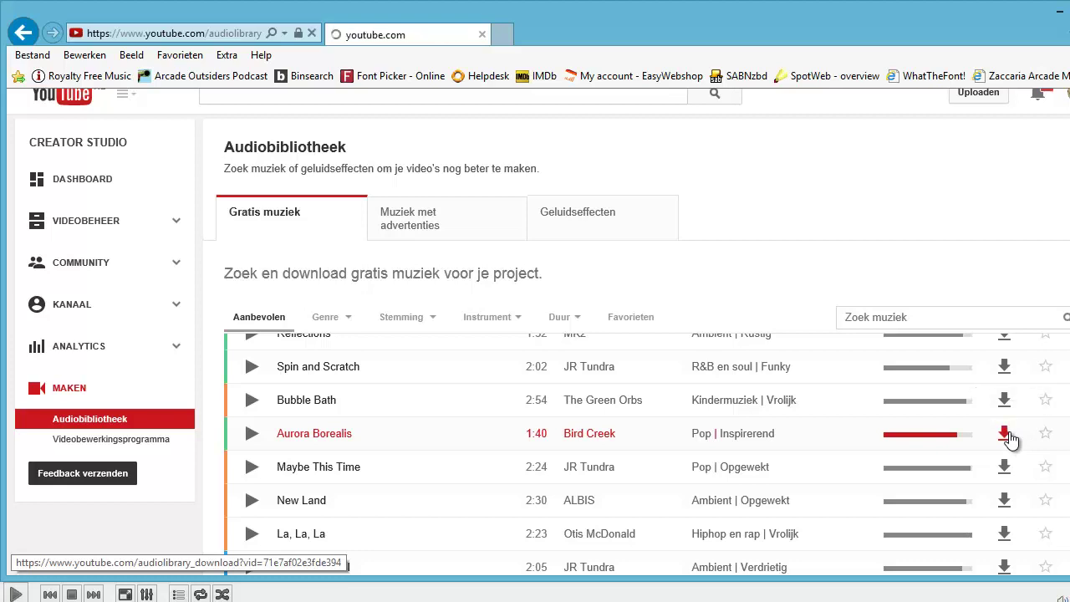
{"action": "left_click", "coordinate": [737, 560]}
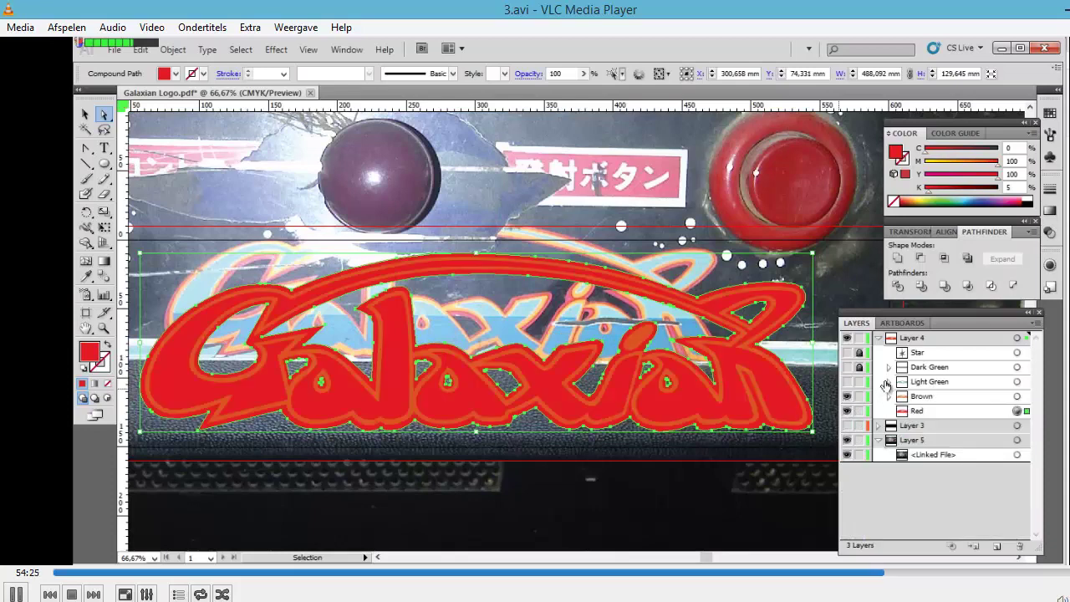
Raise the playback speed of 3.avi to 8.00x and higher, and lower it again by one level
{"action": "key", "text": "plus"}
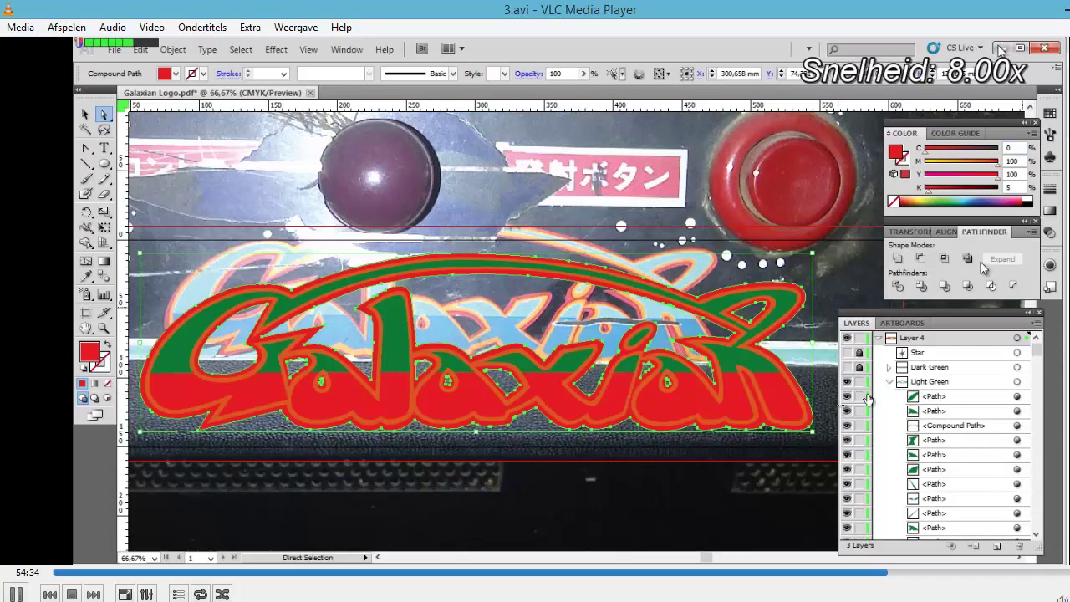
{"action": "key", "text": "plus"}
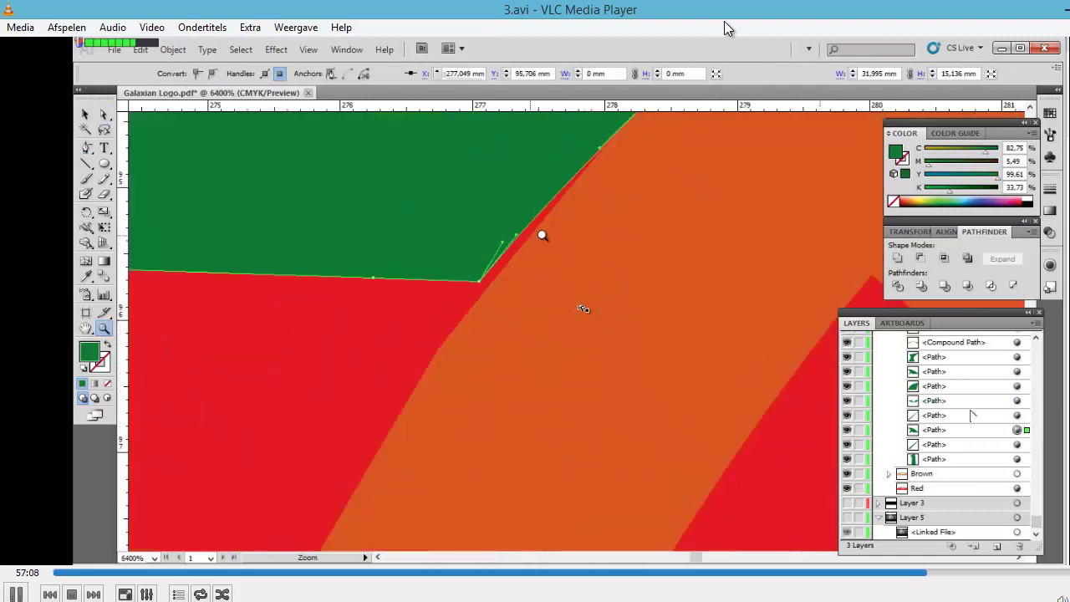
{"action": "key", "text": "minus"}
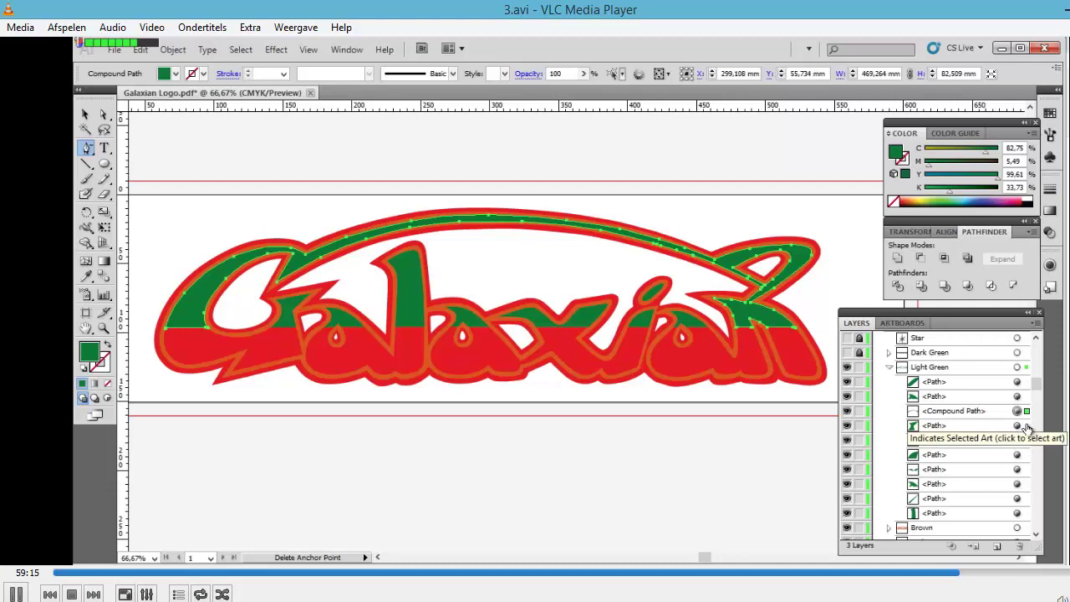
Check the individual paths in the Light Green group and delete the tiny stray path beside the logo's second letter a
{"action": "left_click", "coordinate": [1026, 425]}
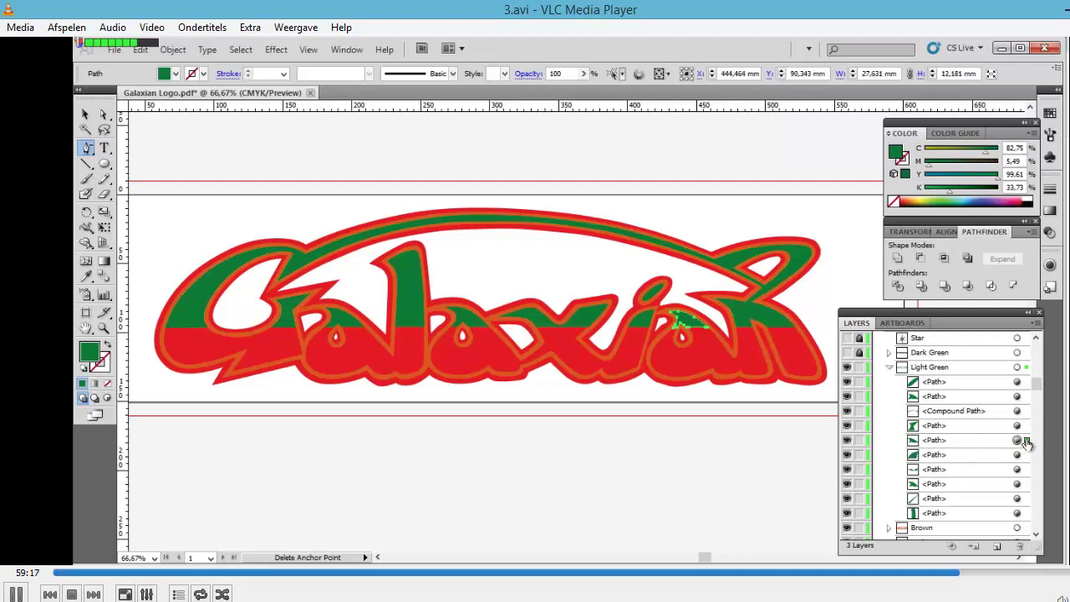
{"action": "left_click", "coordinate": [1026, 454]}
{"action": "left_click", "coordinate": [1023, 485]}
{"action": "left_click", "coordinate": [1024, 499]}
{"action": "key", "text": "z"}
{"action": "left_click_drag", "start_coordinate": [439, 311], "coordinate": [475, 363]}
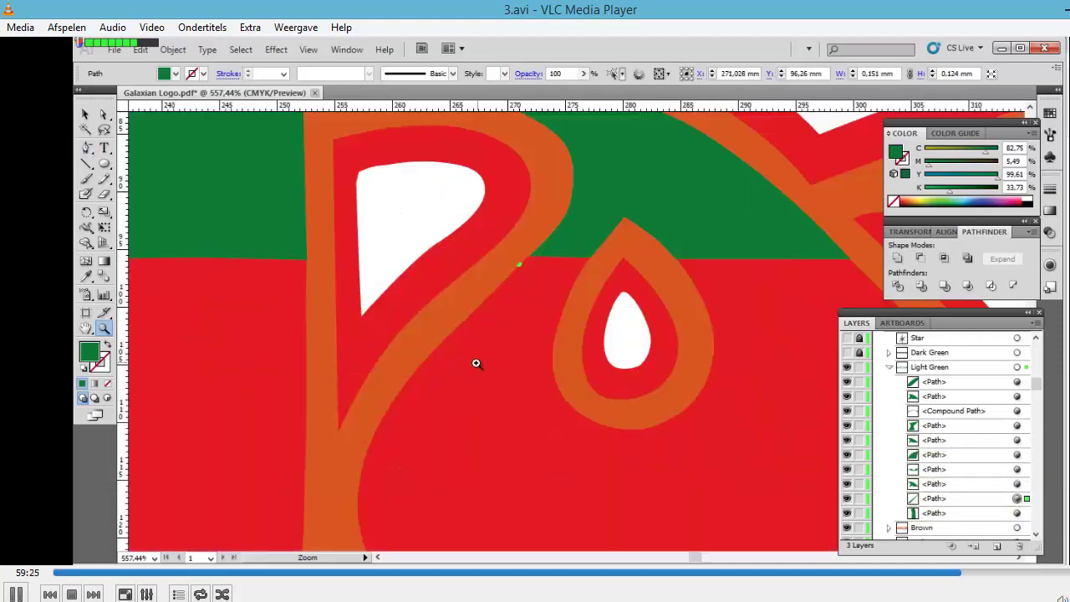
{"action": "key", "text": "Delete"}
Correct the anchor points of the second a's light green path so its lower corner follows the orange outline
{"action": "left_click", "coordinate": [1019, 485]}
{"action": "key", "text": "ctrl+0"}
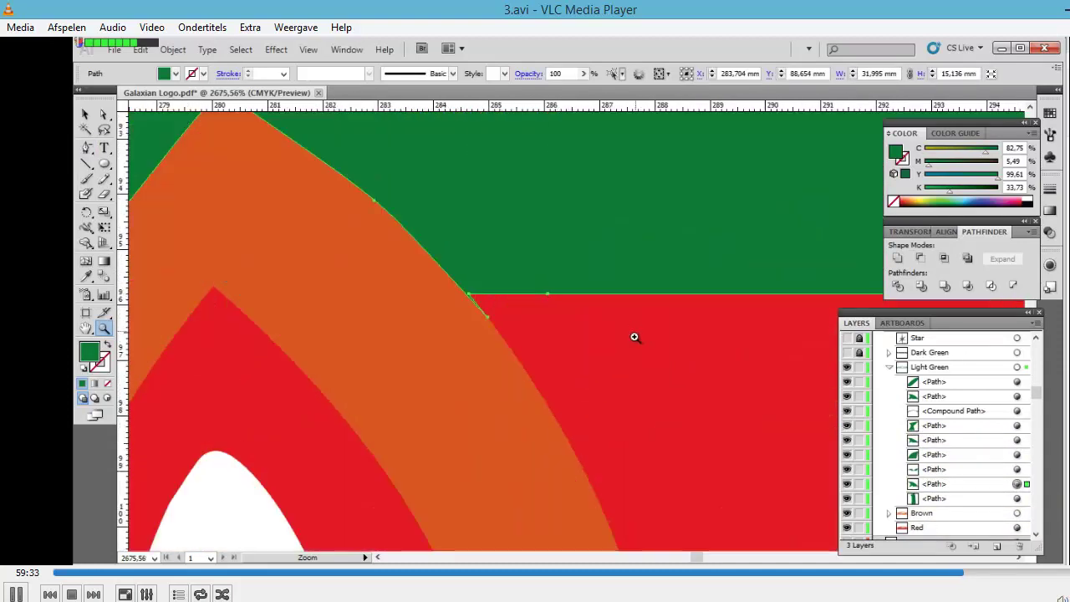
{"action": "left_click_drag", "start_coordinate": [493, 319], "coordinate": [470, 303]}
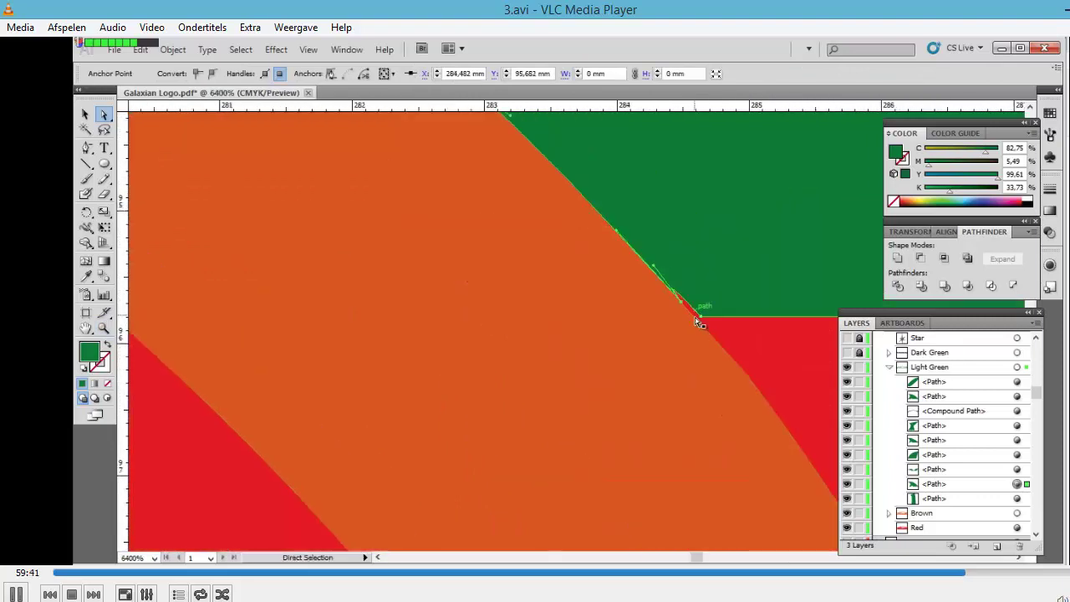
{"action": "left_click", "coordinate": [694, 319]}
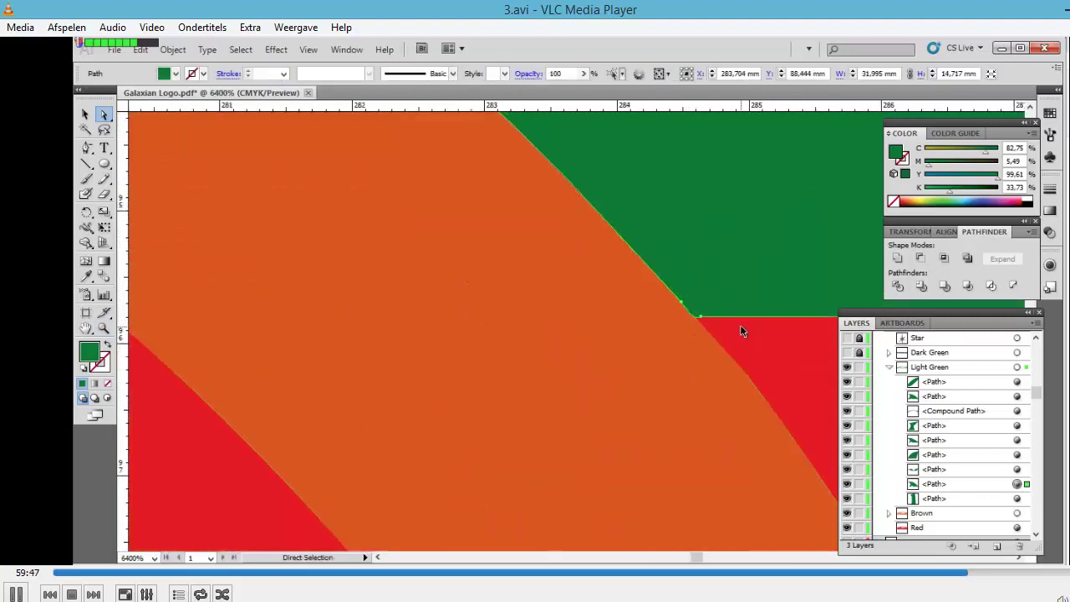
{"action": "left_click_drag", "start_coordinate": [742, 329], "coordinate": [677, 284]}
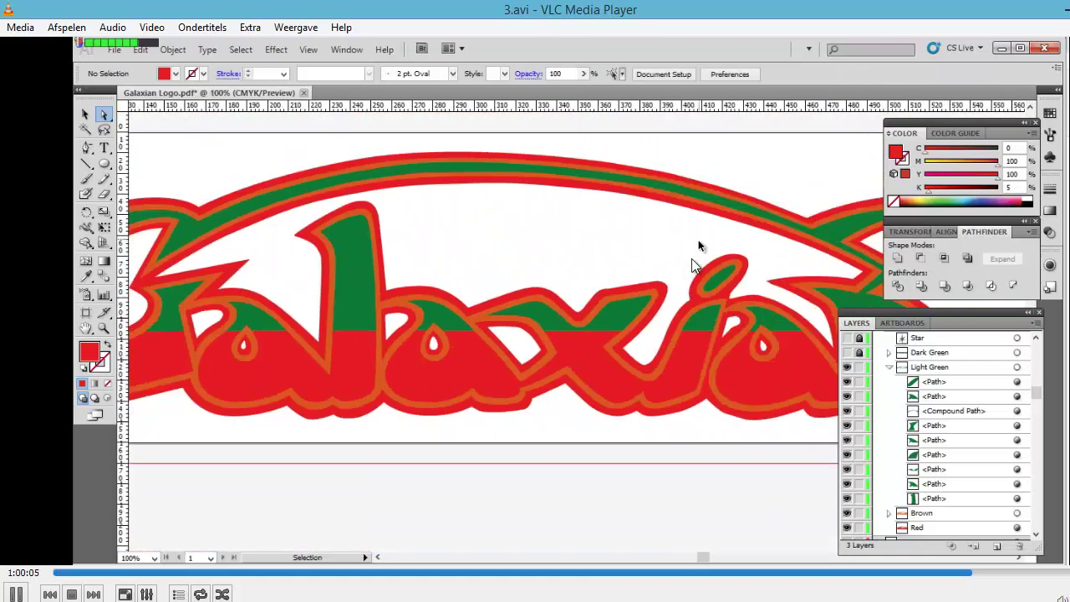
Adjust the playback speed of 3.avi, bringing it down through 4.00x and 2.00x
{"action": "key", "text": "plus"}
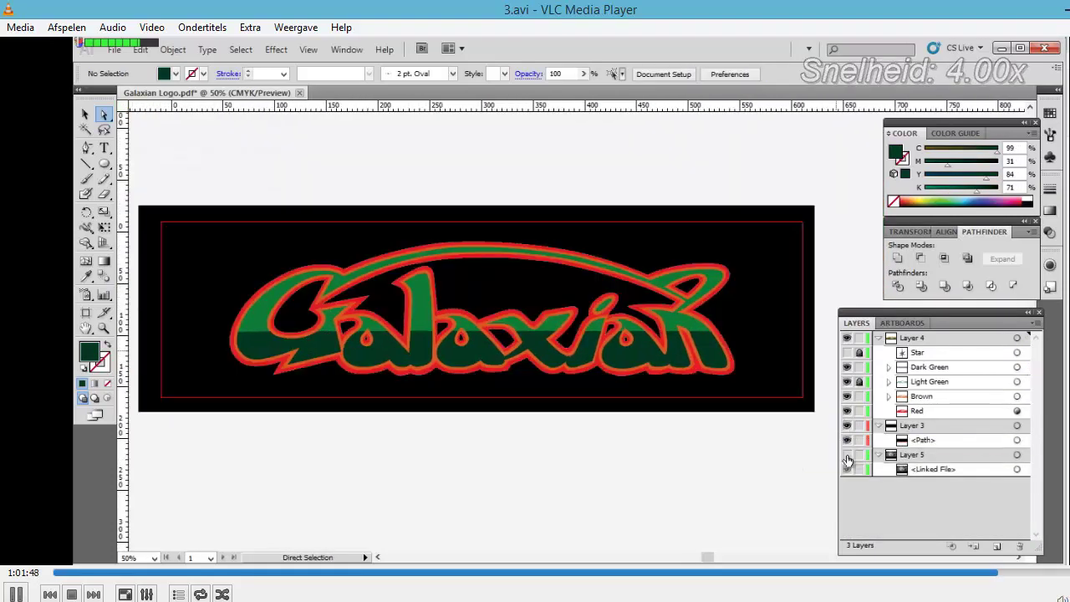
{"action": "key", "text": "["}
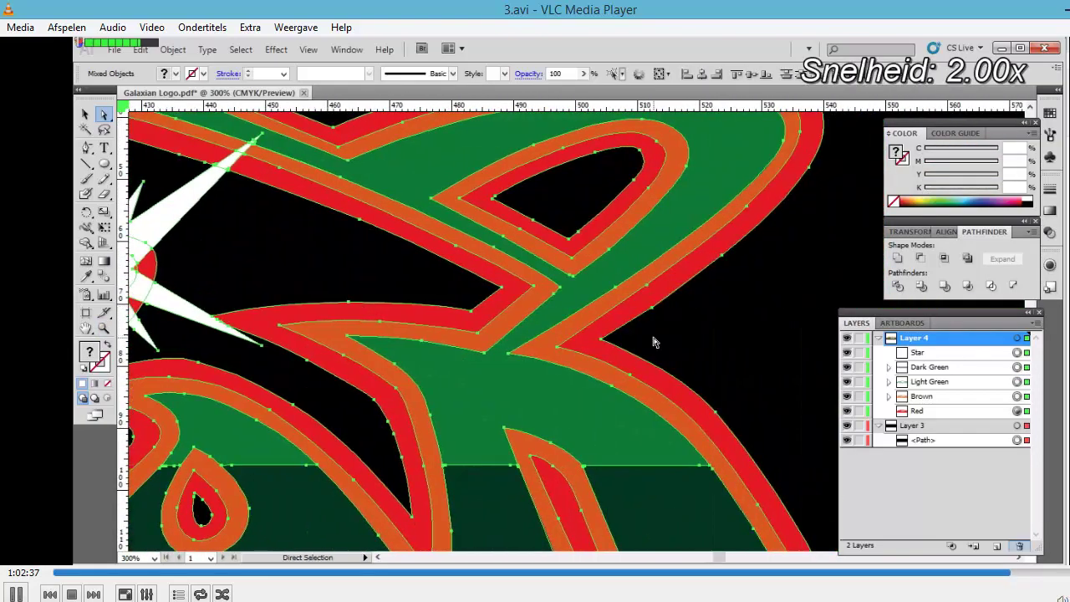
{"action": "key", "text": "minus"}
{"action": "key", "text": "minus"}
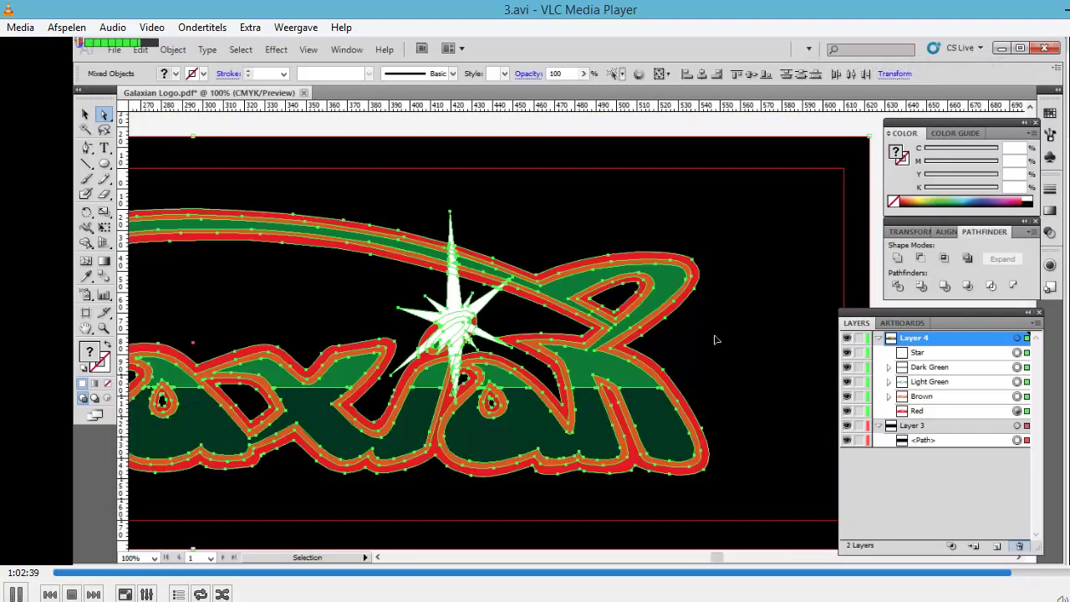